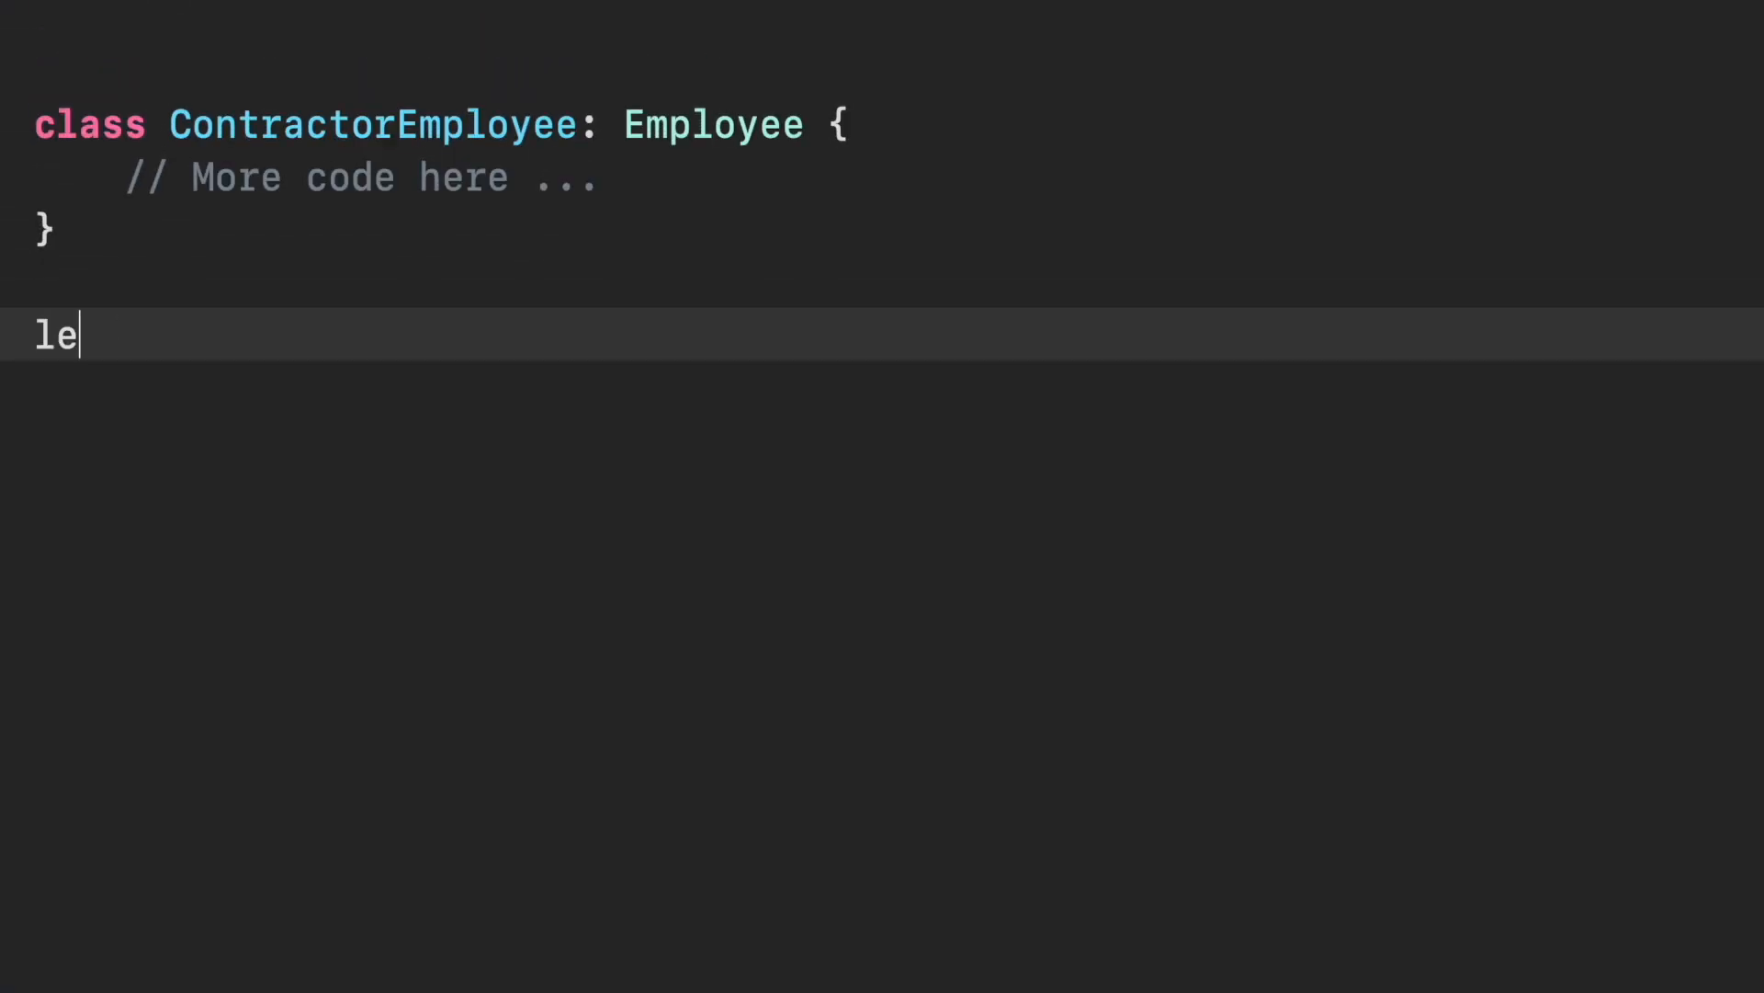
type("t contractor = C")
Accept the ContractorEmployee suggestion for the contractor constant and browse its inherited initializers
key("Return")
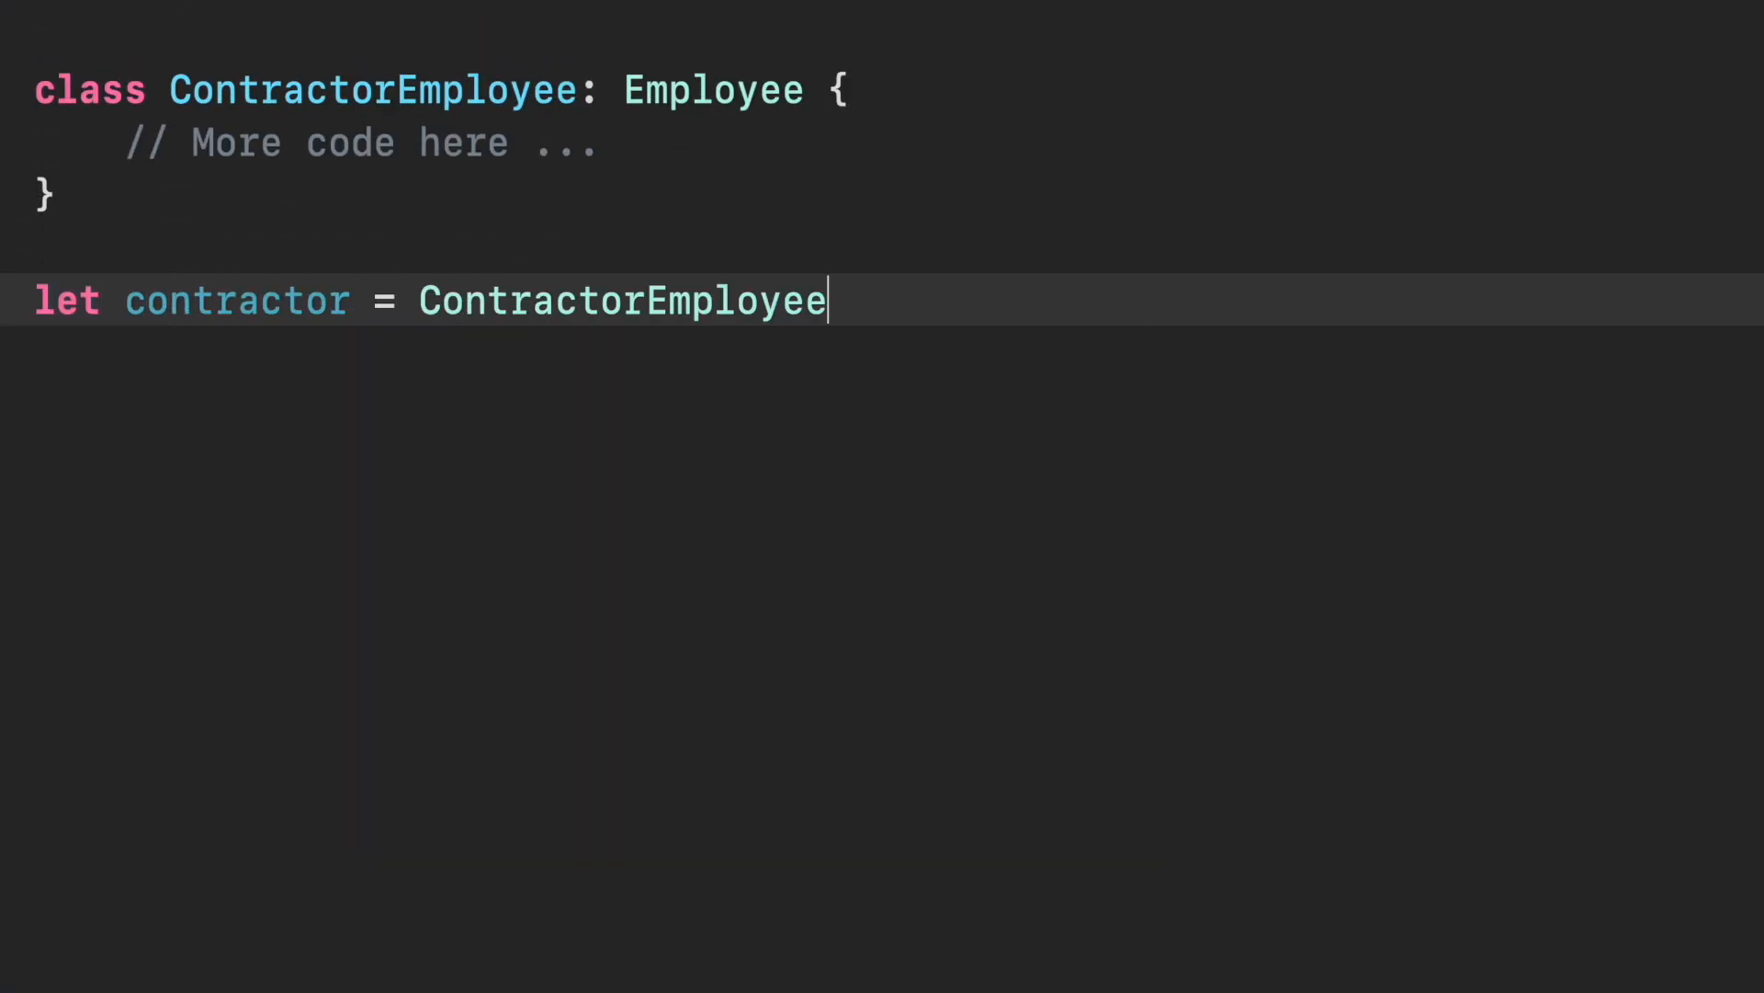
type("(")
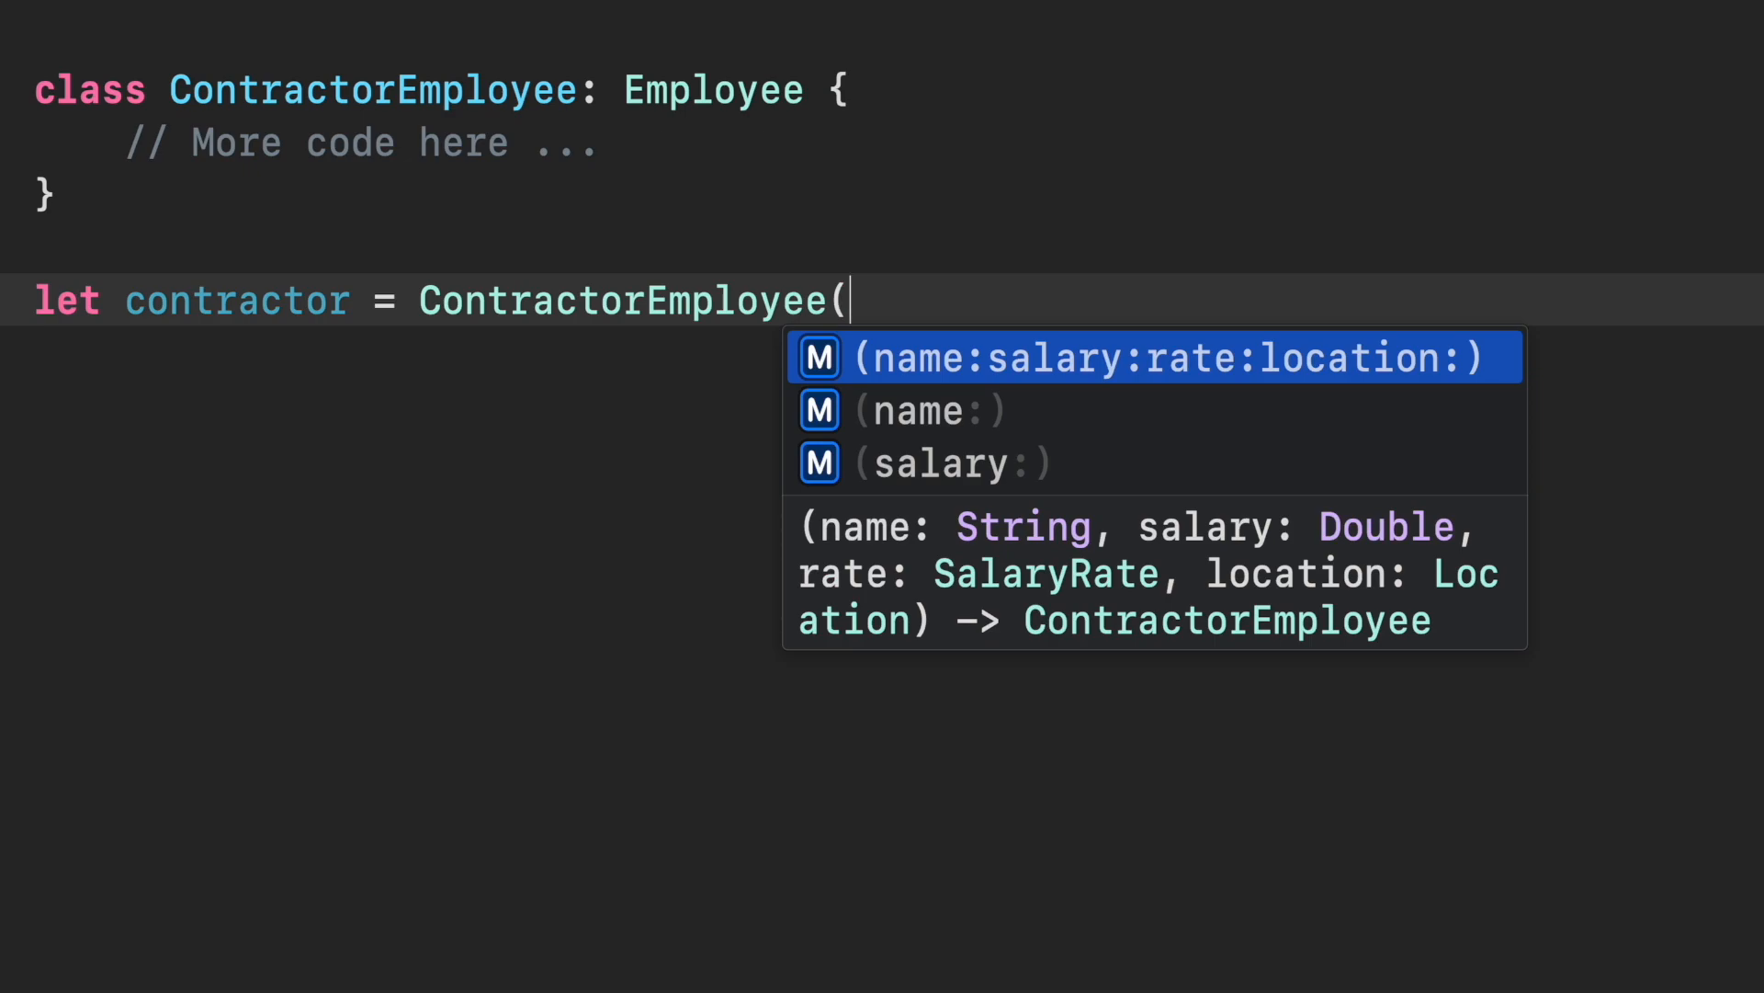
key("Down")
key("Down")
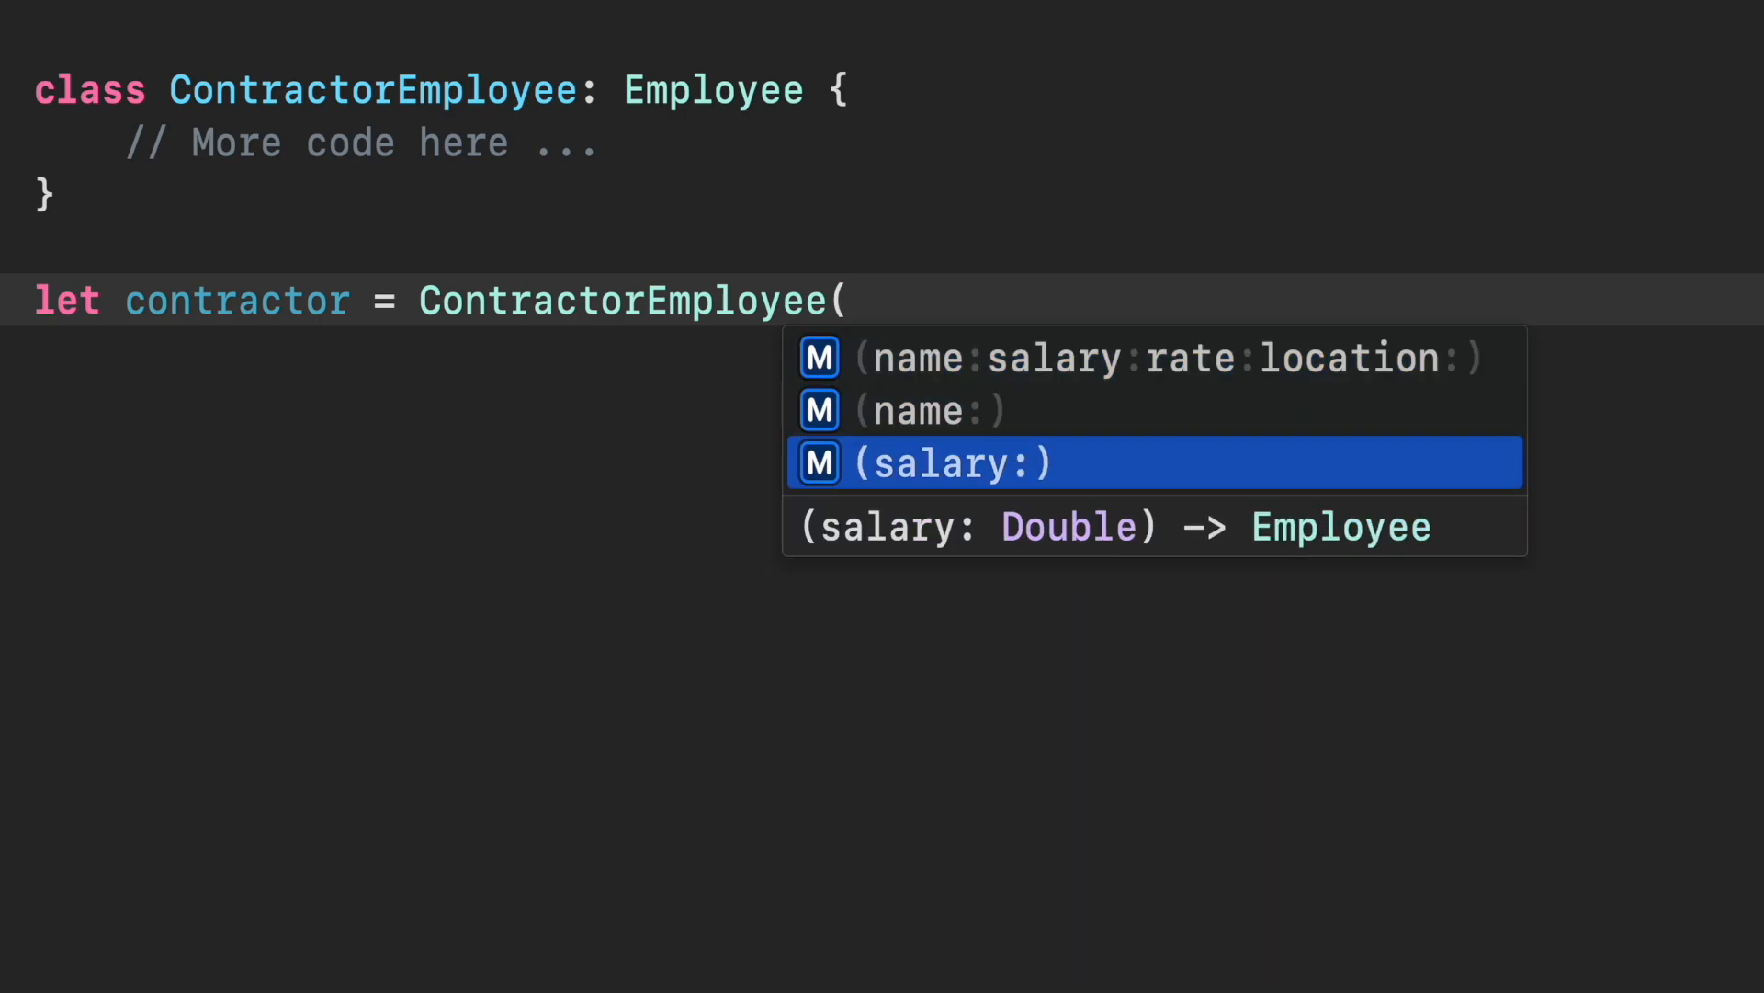